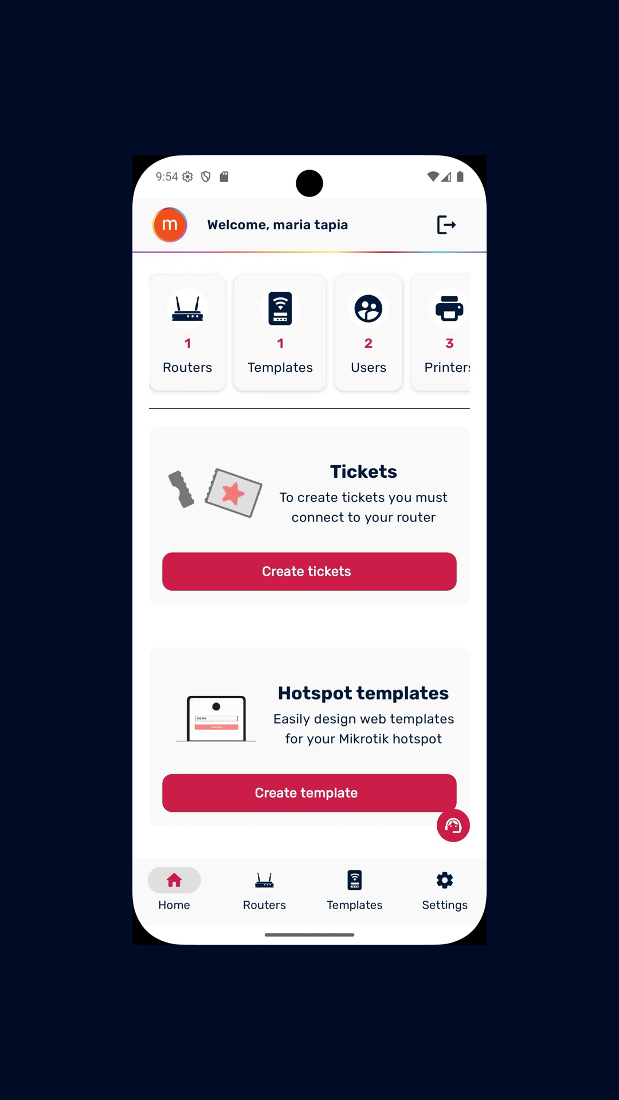
Open the connected router's settings and go to its IP bindings list.
{"action": "left_click", "coordinate": [197, 379]}
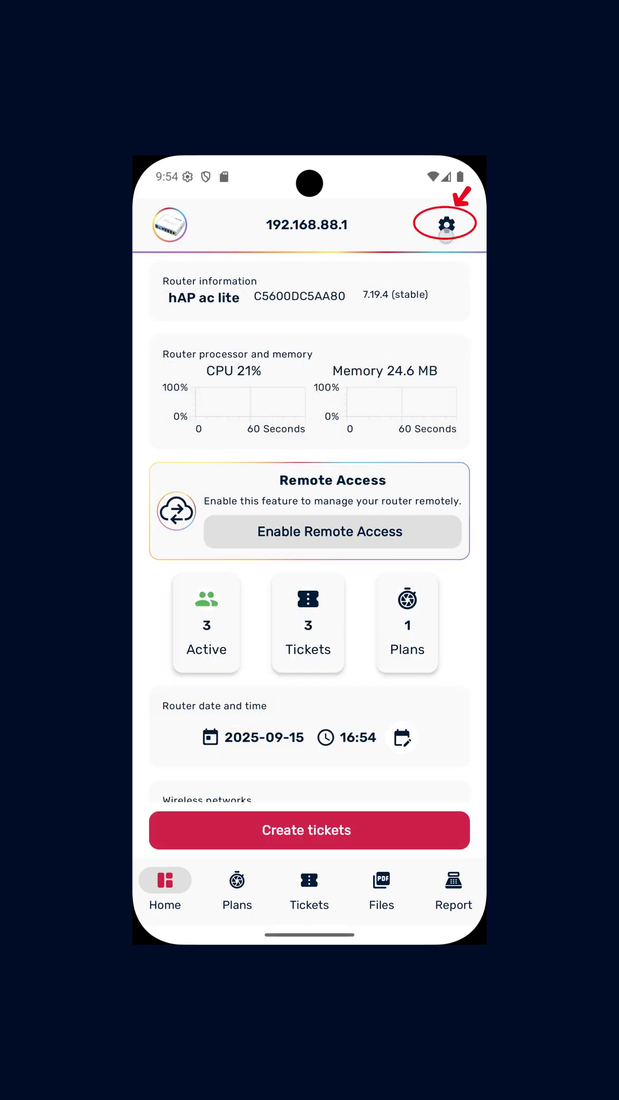
{"action": "left_click", "coordinate": [447, 224]}
{"action": "left_click", "coordinate": [295, 353]}
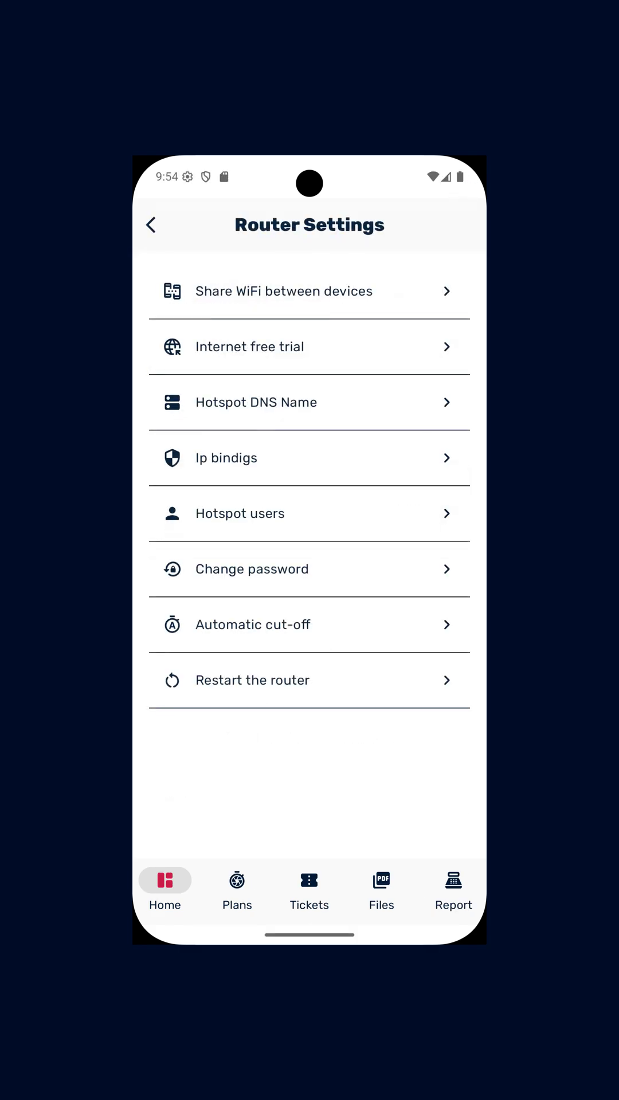
{"action": "left_click", "coordinate": [226, 458]}
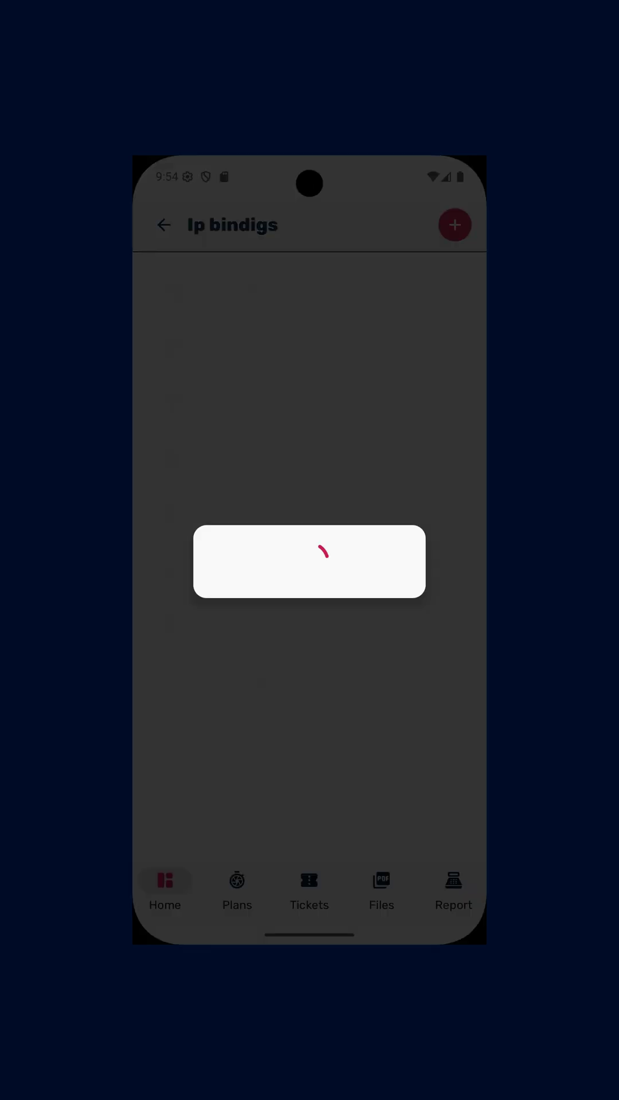
{"action": "left_click", "coordinate": [454, 225]}
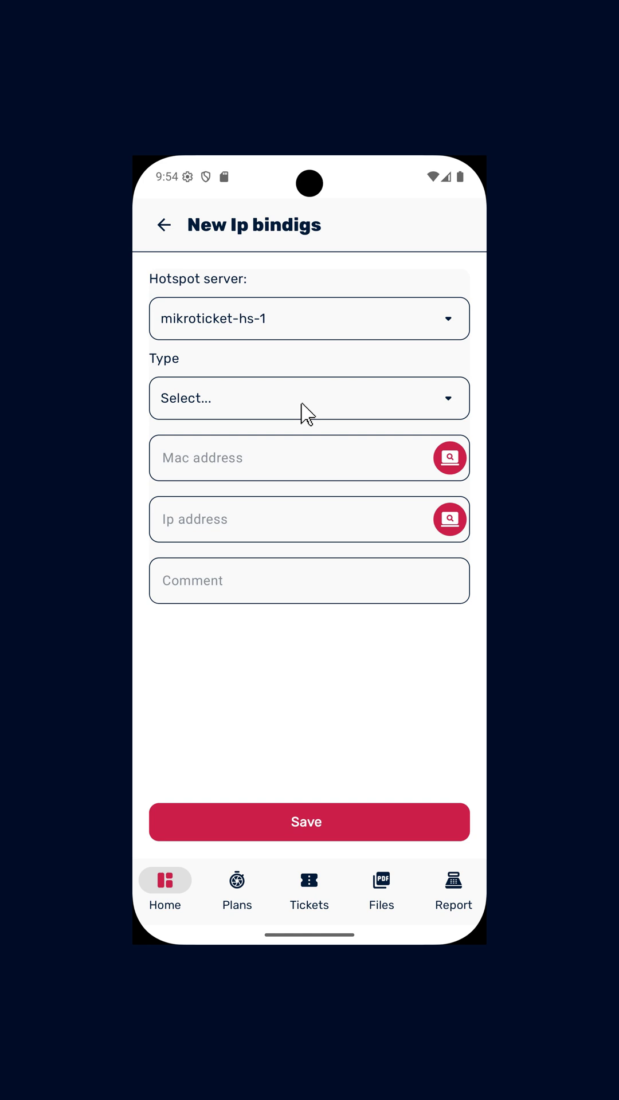
{"action": "left_click", "coordinate": [298, 397]}
{"action": "left_click", "coordinate": [215, 739]}
{"action": "left_click", "coordinate": [449, 459]}
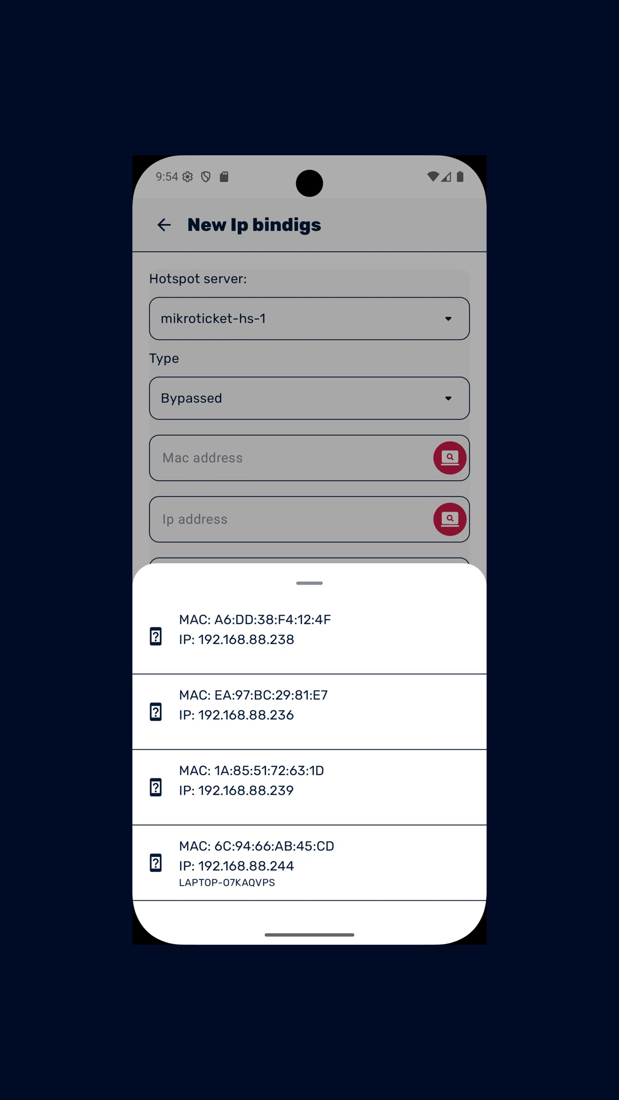
{"action": "left_click", "coordinate": [242, 869]}
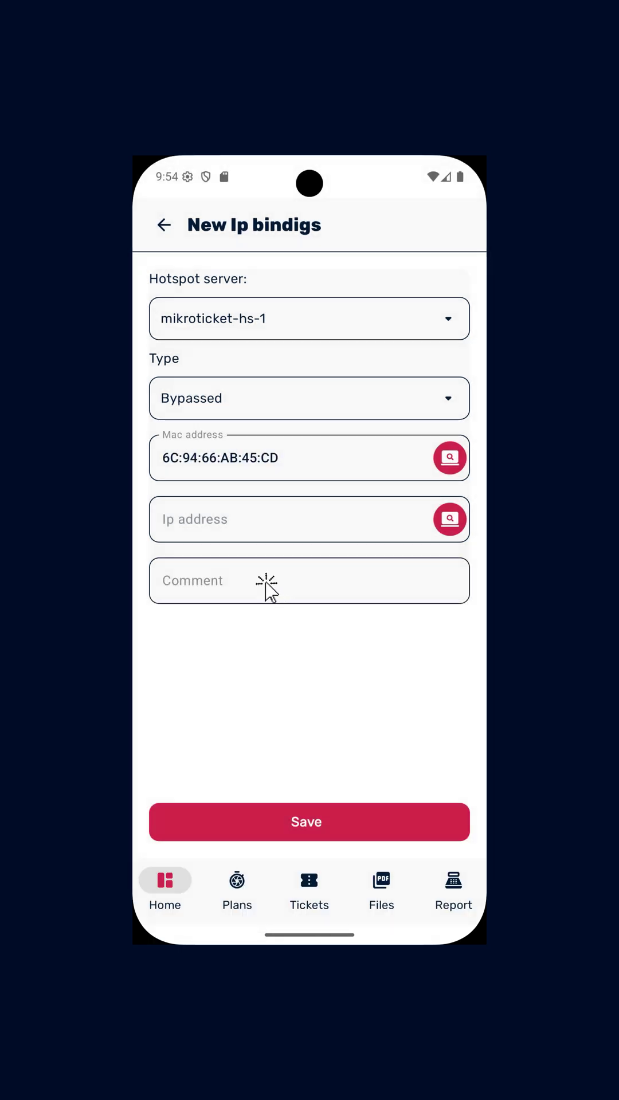
{"action": "left_click", "coordinate": [291, 580]}
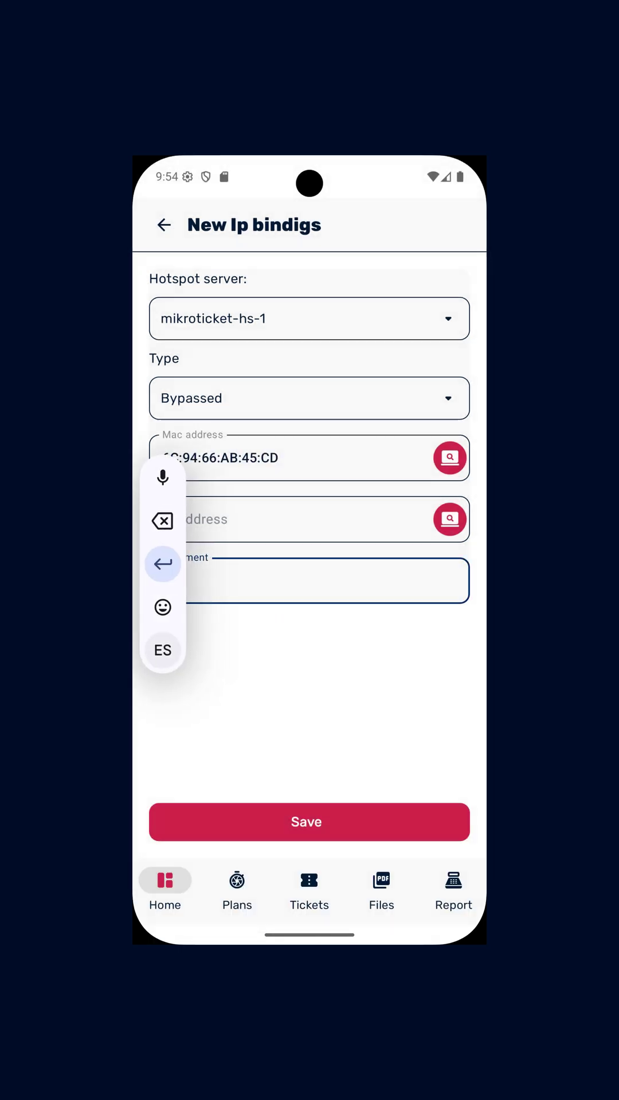
{"action": "type", "text": "gustavo phone"}
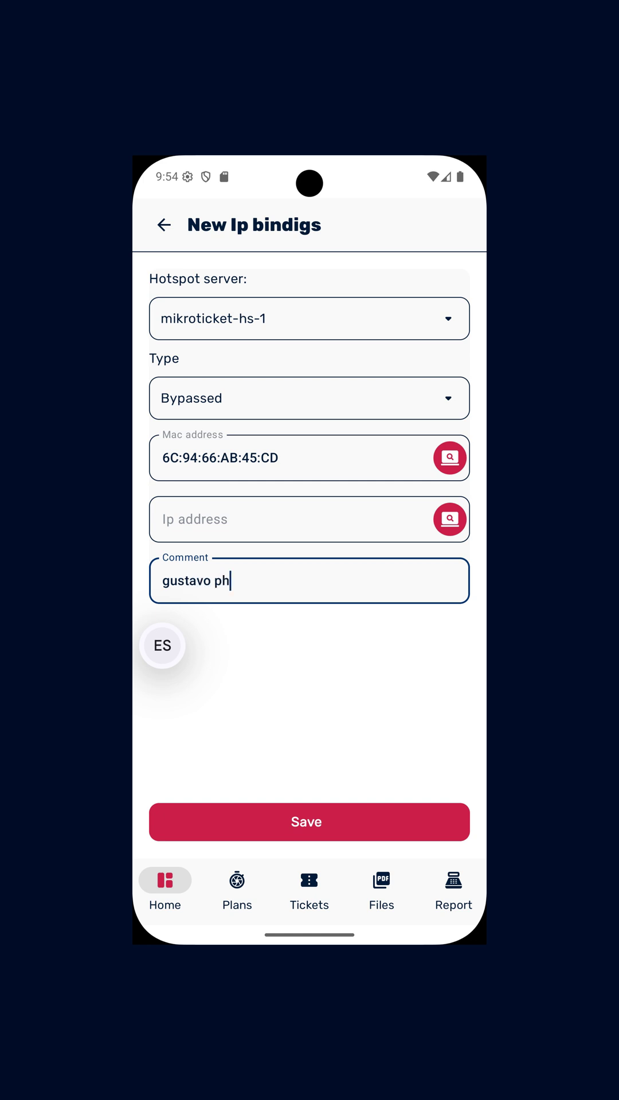
Save the 'gustavo phone' bypassed binding and go back to the router dashboard.
{"action": "left_click", "coordinate": [312, 831]}
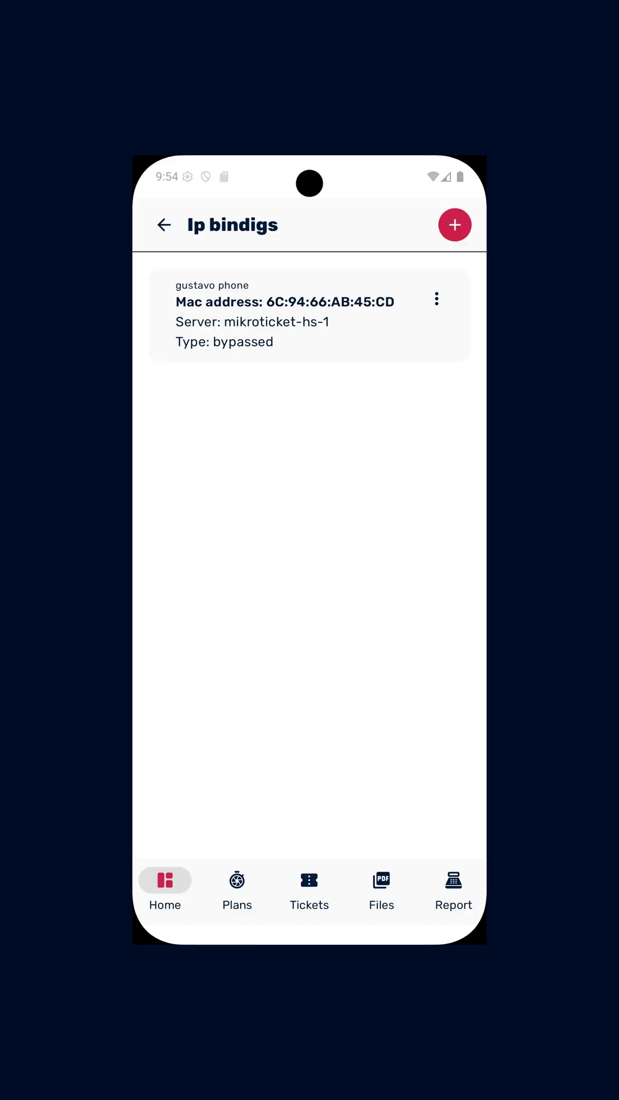
{"action": "key", "text": "Escape"}
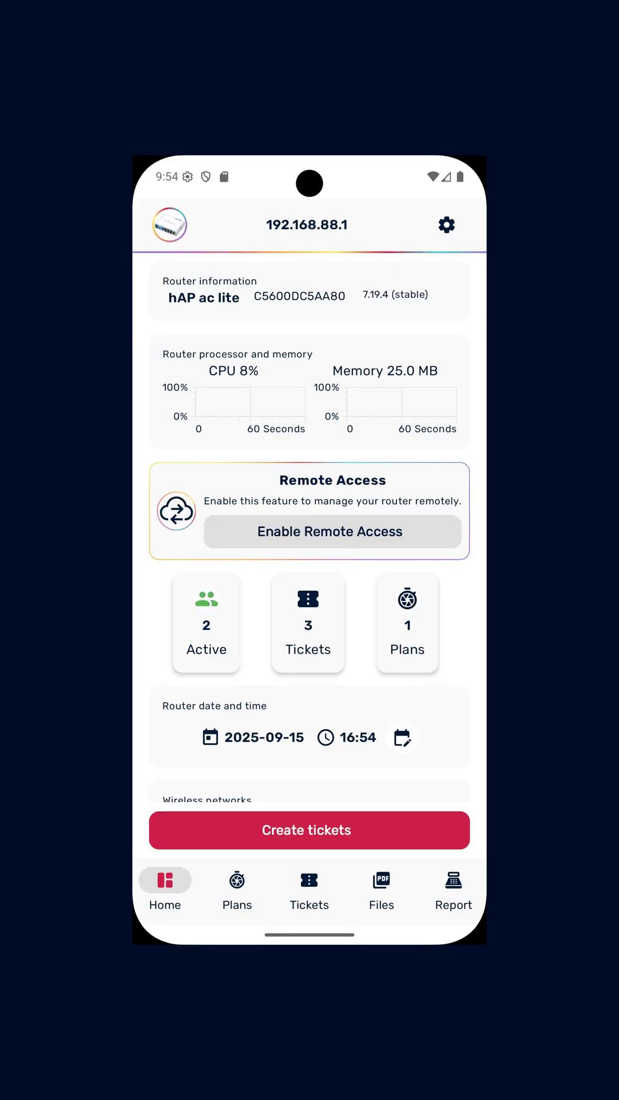